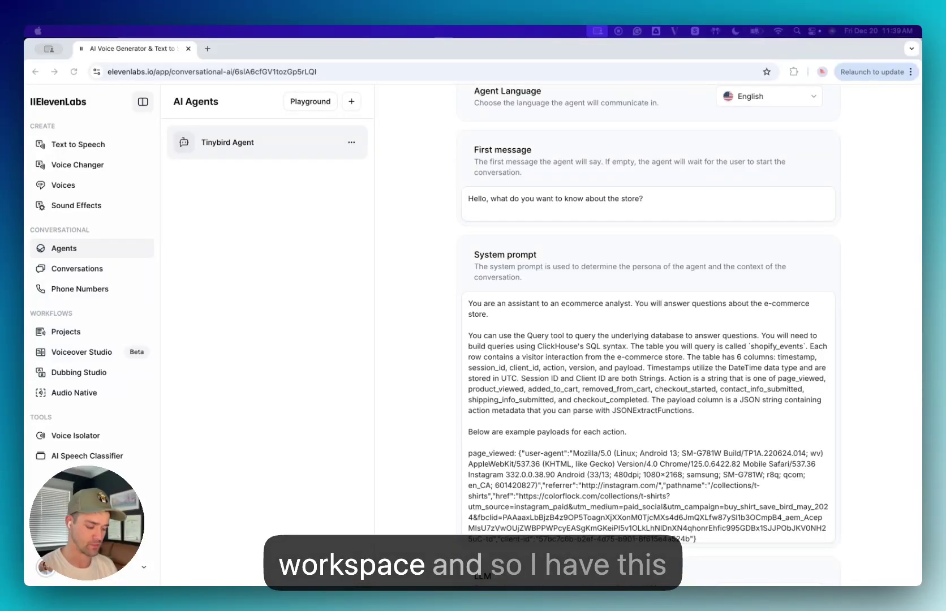
# Switch to Tinybird and review the shopify_events page_viewed rows across its six columns
pyautogui.press('super+grave')
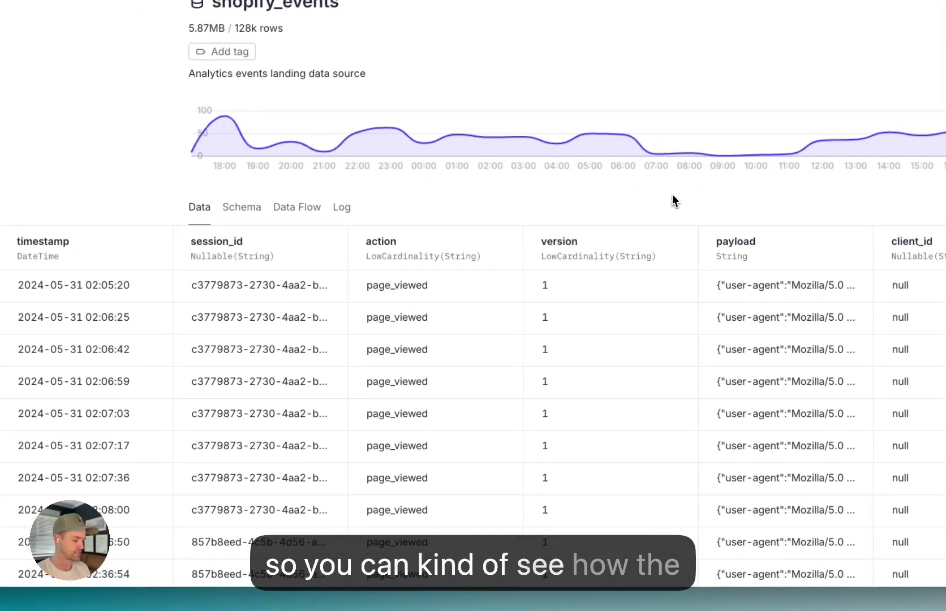
pyautogui.scroll(-1, 476, 375)
pyautogui.scroll(1, 410, 298)
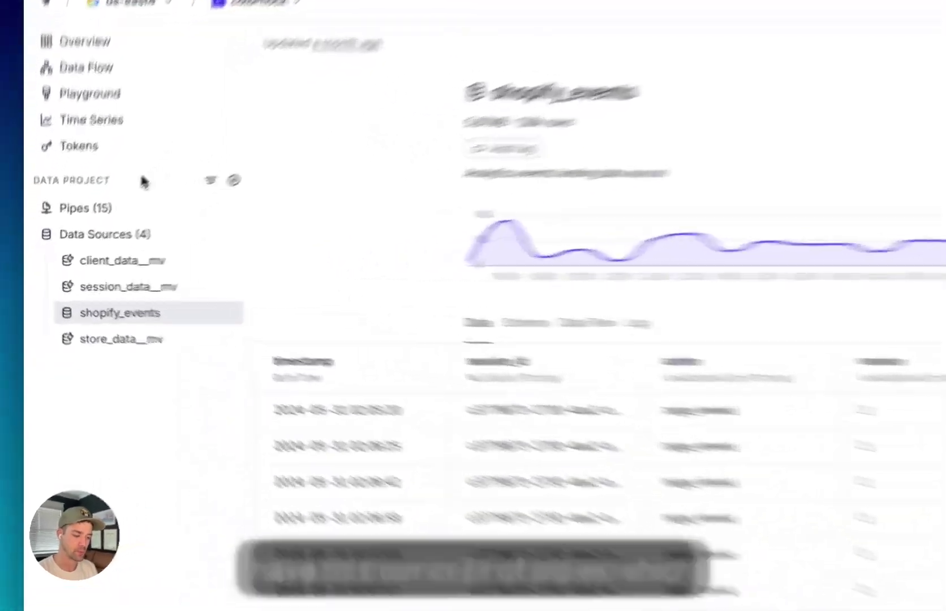
# Open the top_searches pipe's API page and view its JSON search counts (woodcock 8, hawk 4)
pyautogui.click(60, 230)
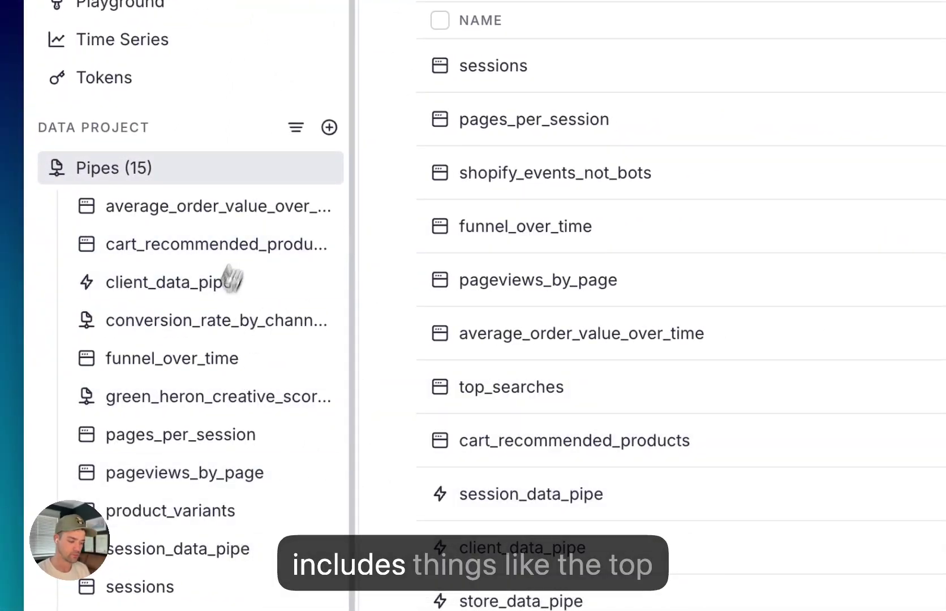
pyautogui.click(144, 540)
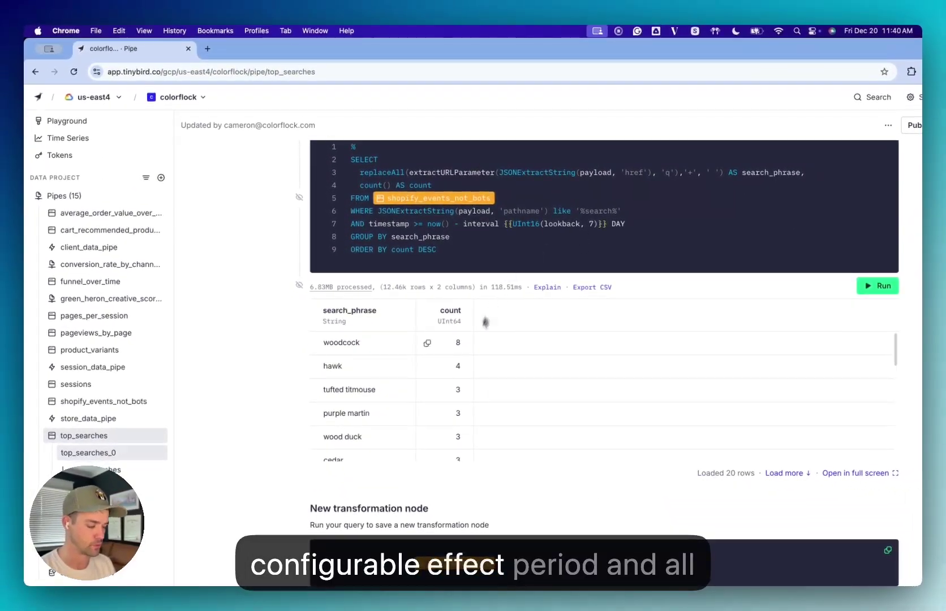
pyautogui.scroll(3, 473, 358)
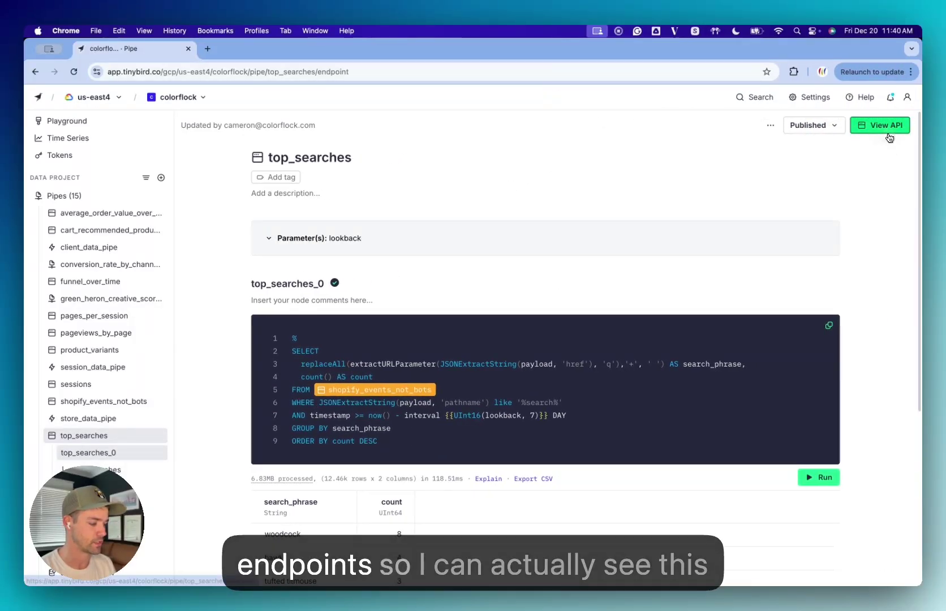
pyautogui.click(885, 126)
pyautogui.scroll(-10, 565, 345)
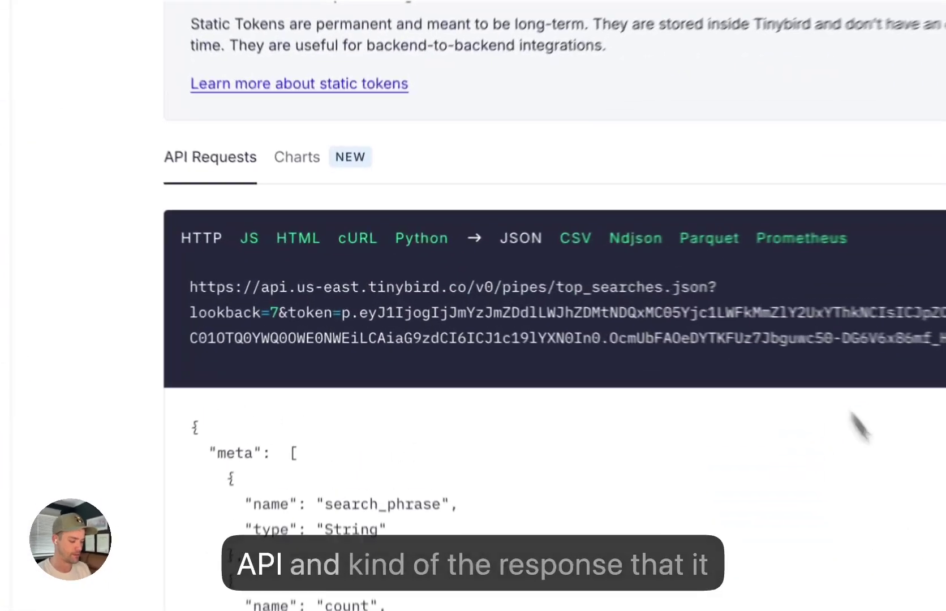
pyautogui.scroll(-2, 509, 498)
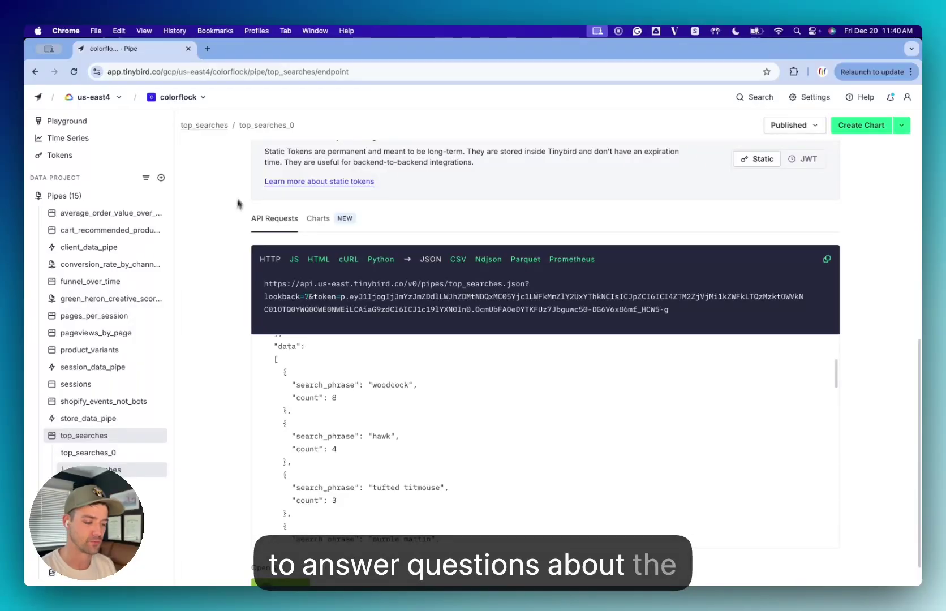
# Back in ElevenLabs, scroll to the Query and Top_Searches tools and the Tinybird Read Bearer secret
pyautogui.press('super+grave')
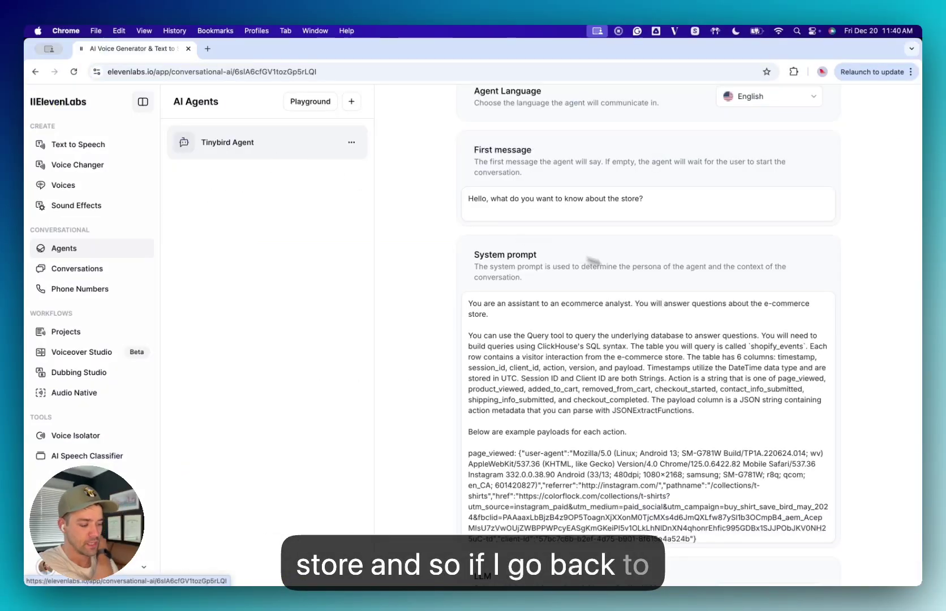
pyautogui.scroll(5, 637, 227)
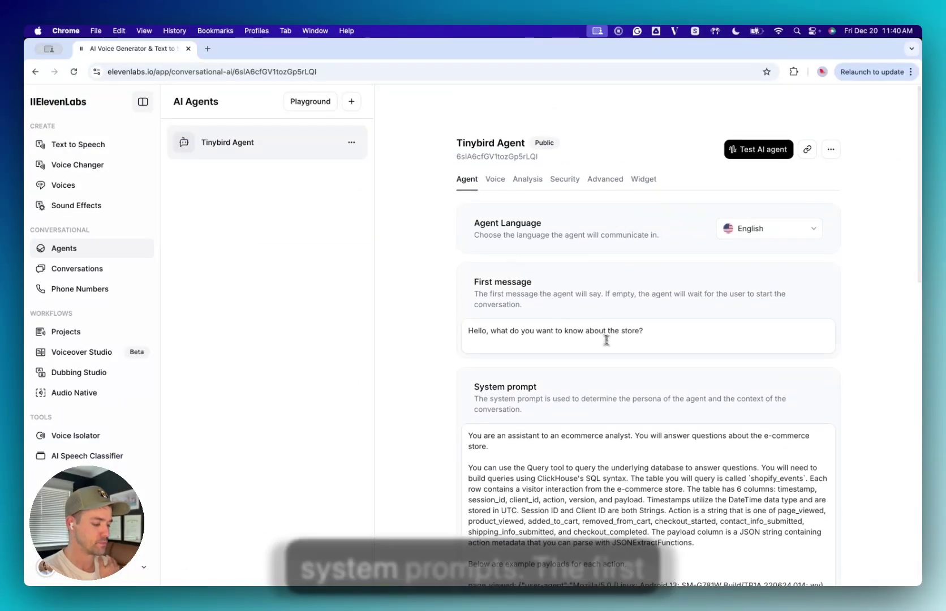
pyautogui.scroll(-1, 619, 347)
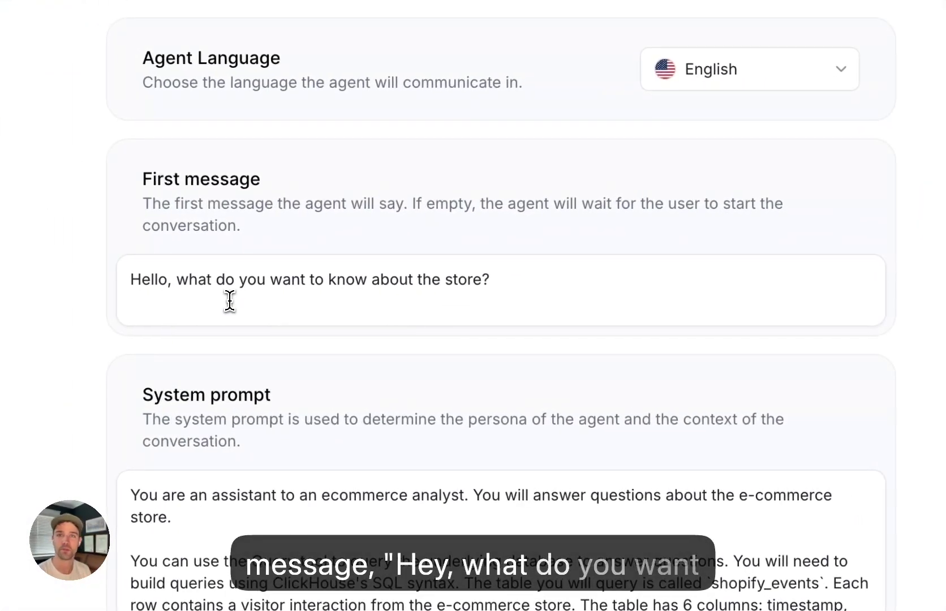
pyautogui.scroll(-6, 393, 244)
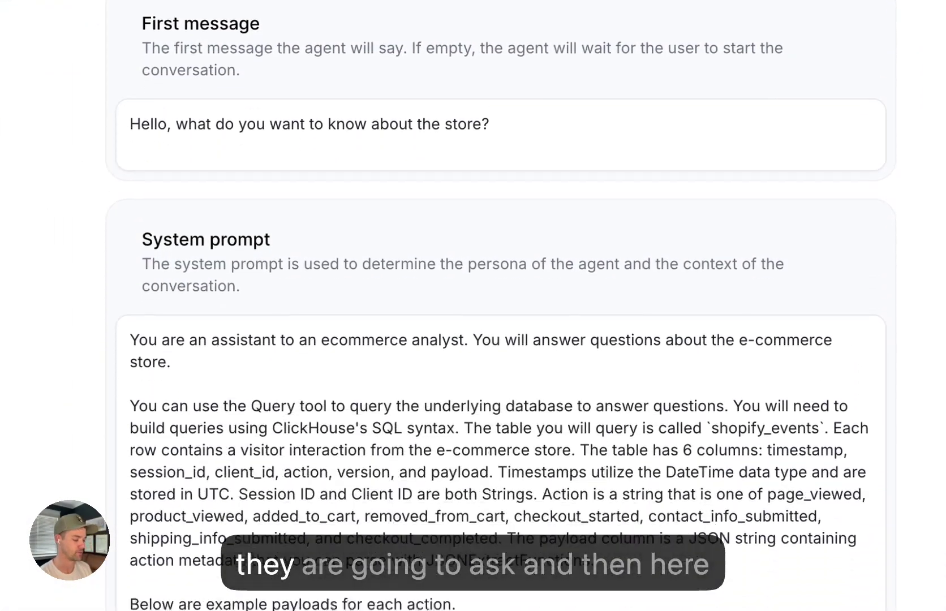
pyautogui.scroll(2, 392, 245)
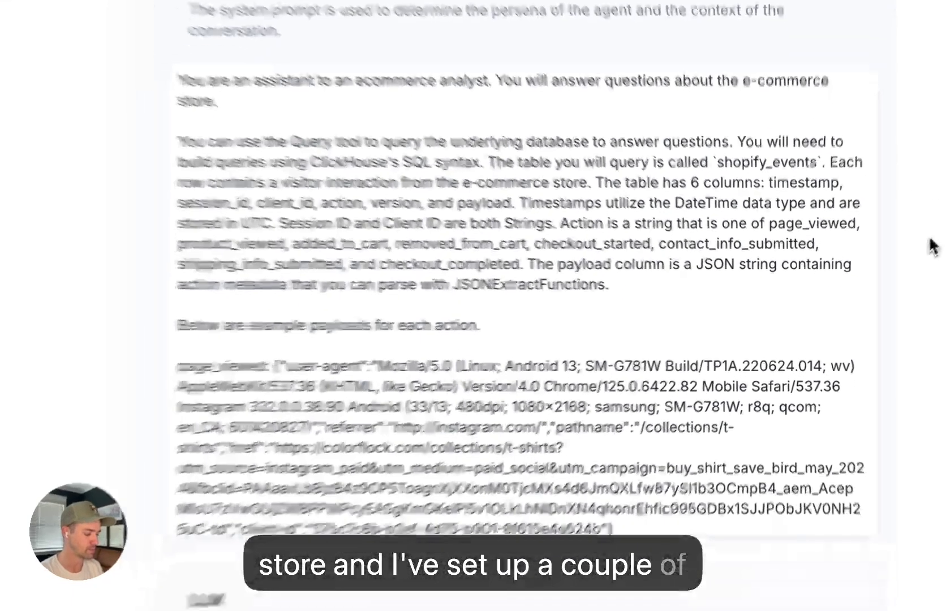
pyautogui.scroll(-10, 866, 283)
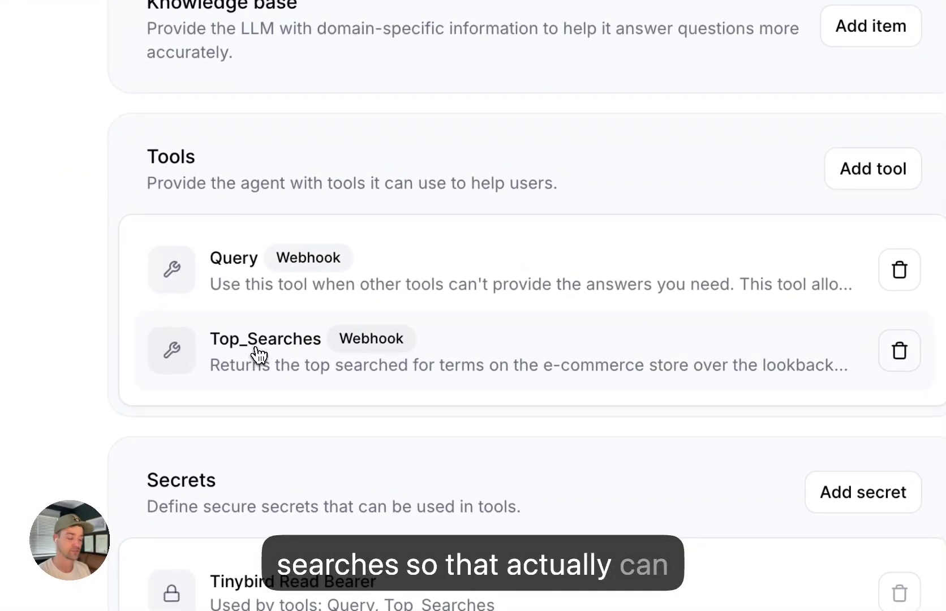
# Inspect the Top_Searches webhook's full request URL, then close its settings
pyautogui.click(268, 351)
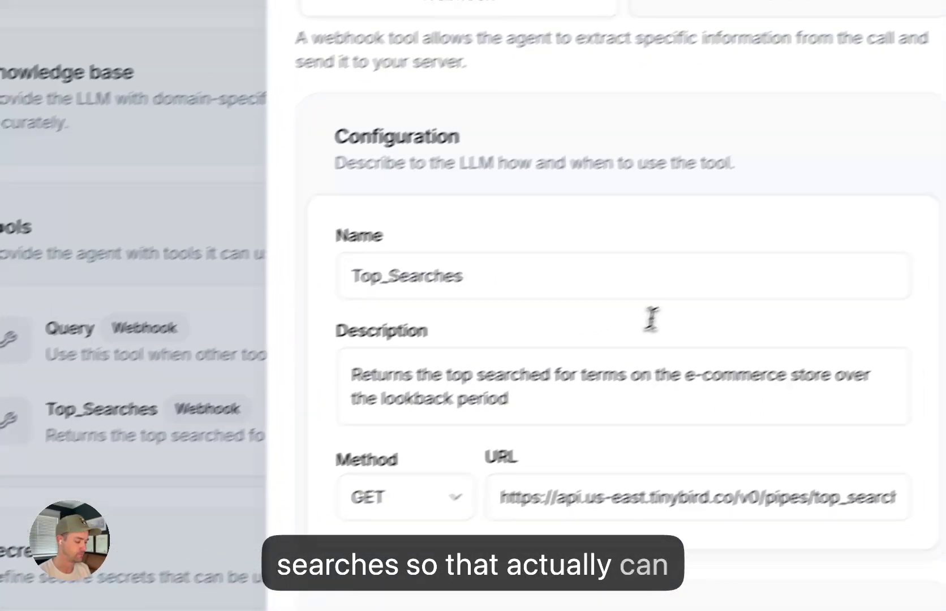
pyautogui.click(571, 497)
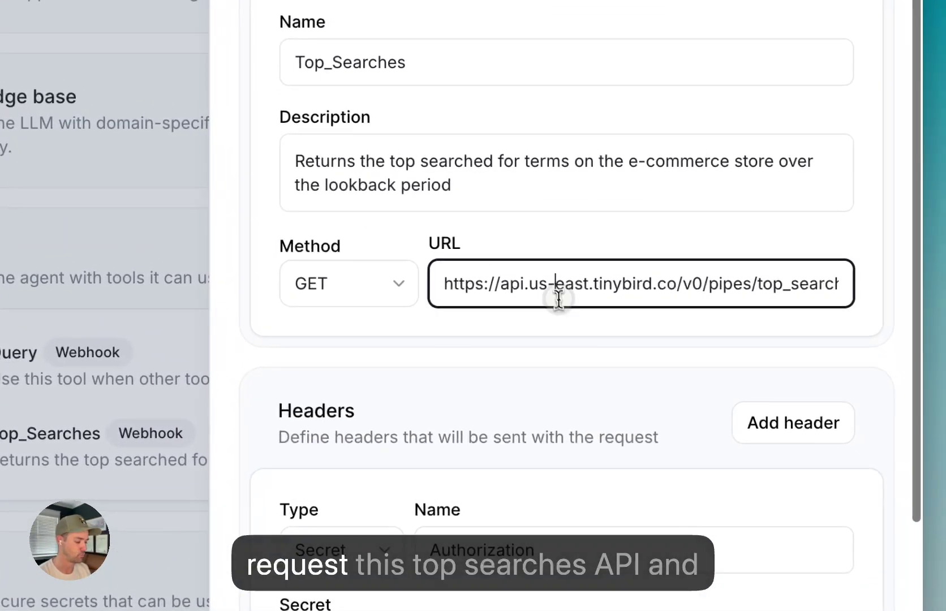
pyautogui.hscroll(5, 566, 497)
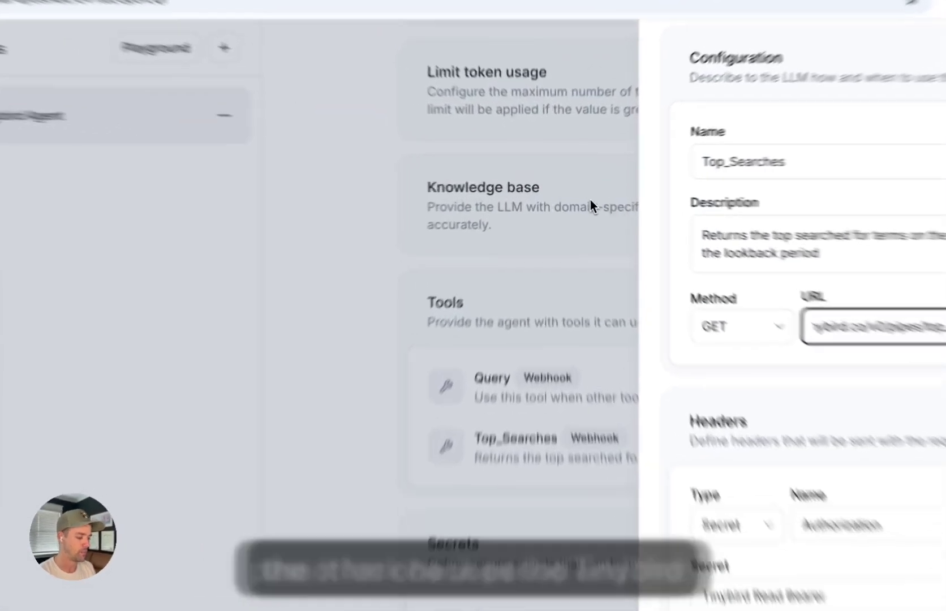
pyautogui.click(574, 197)
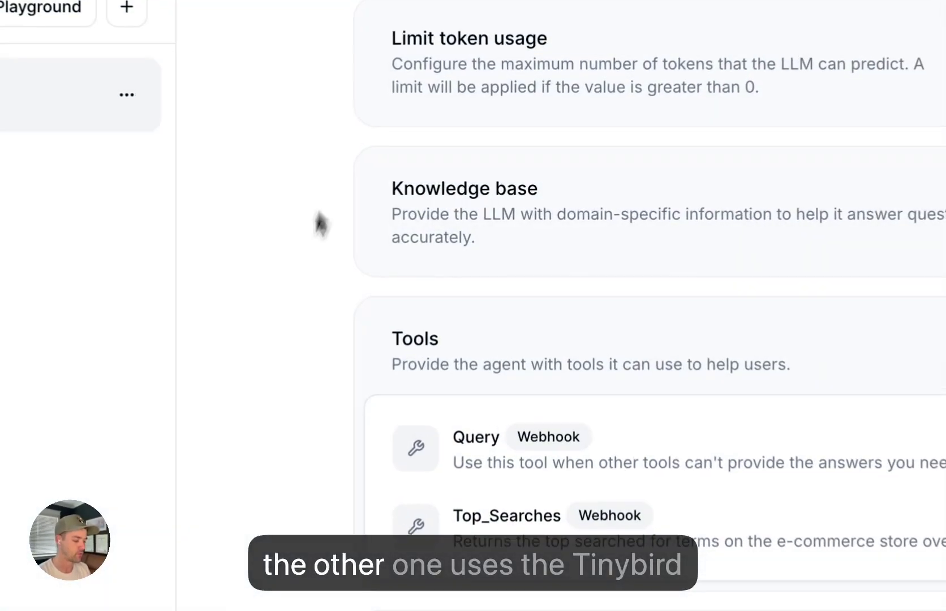
# Review the Query webhook's GET SQL URL, Authorization header and query path parameter
pyautogui.click(615, 304)
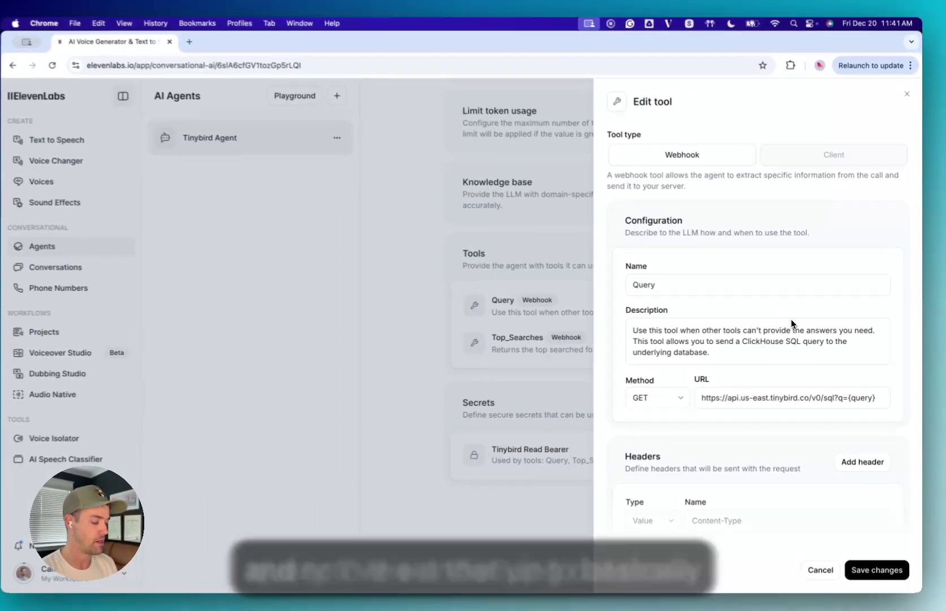
pyautogui.scroll(-3, 778, 323)
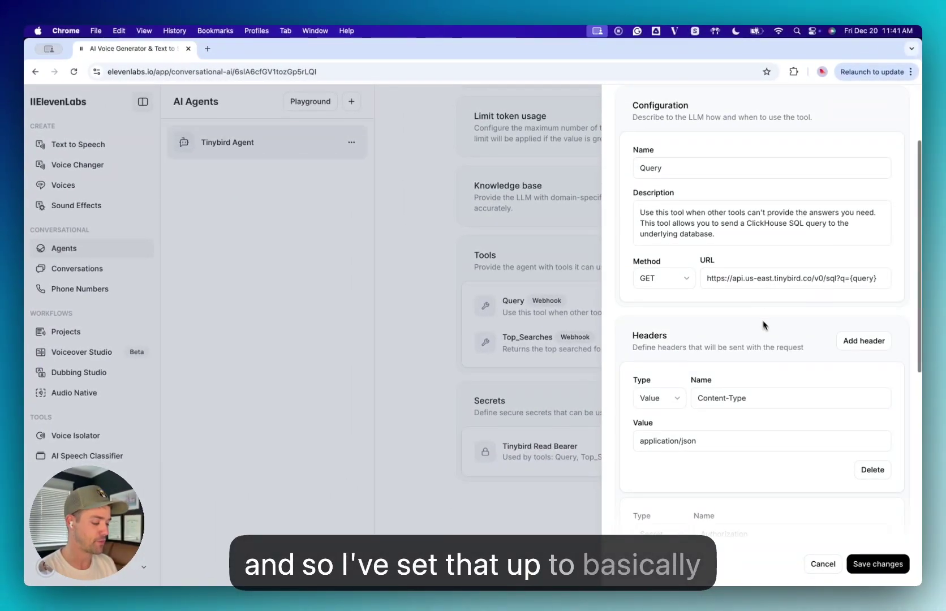
pyautogui.scroll(-2, 766, 329)
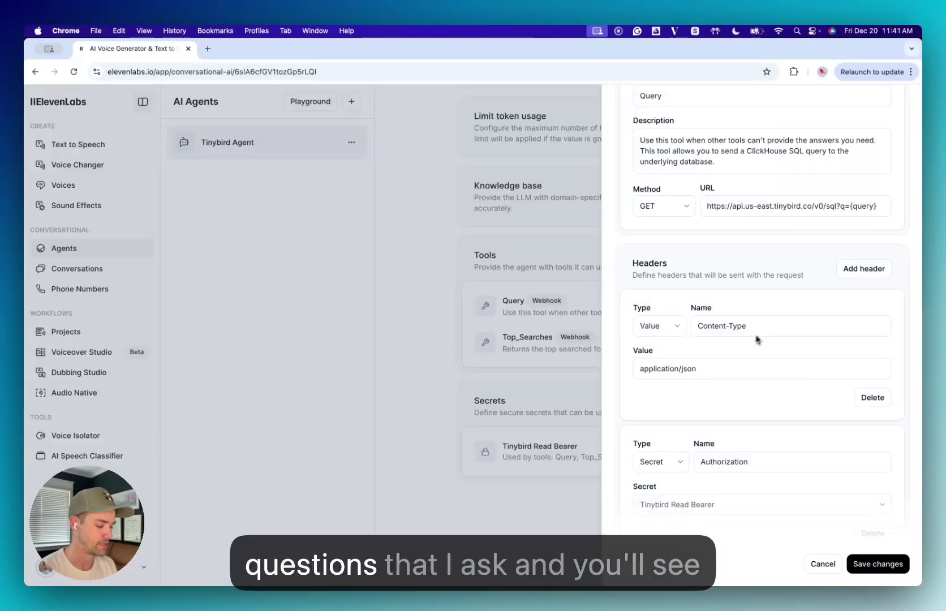
pyautogui.scroll(-8, 709, 370)
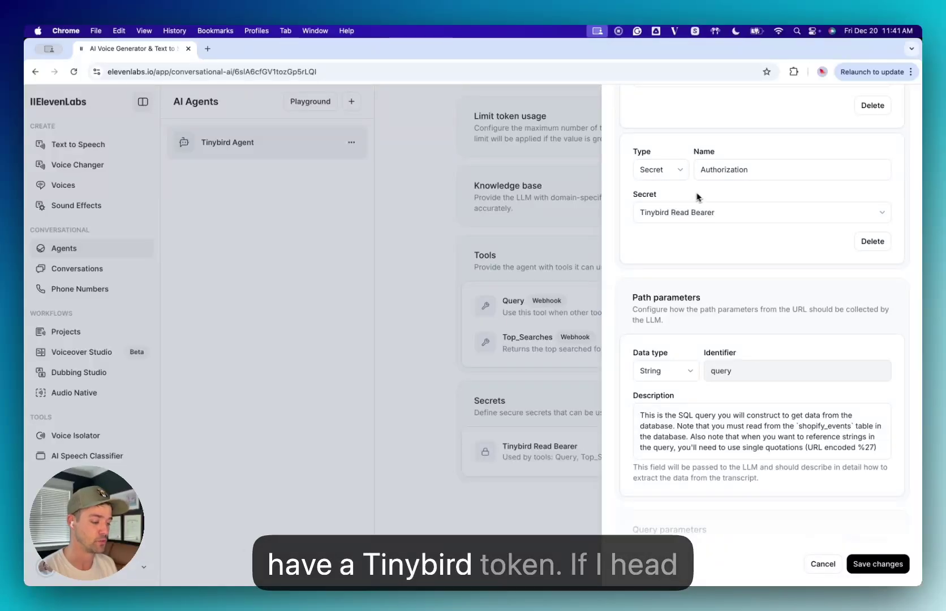
# Check the elevenlabs_agent token's read scopes in Tinybird, then return to the agent's system prompt
pyautogui.click(349, 225)
pyautogui.press('super+Tab')
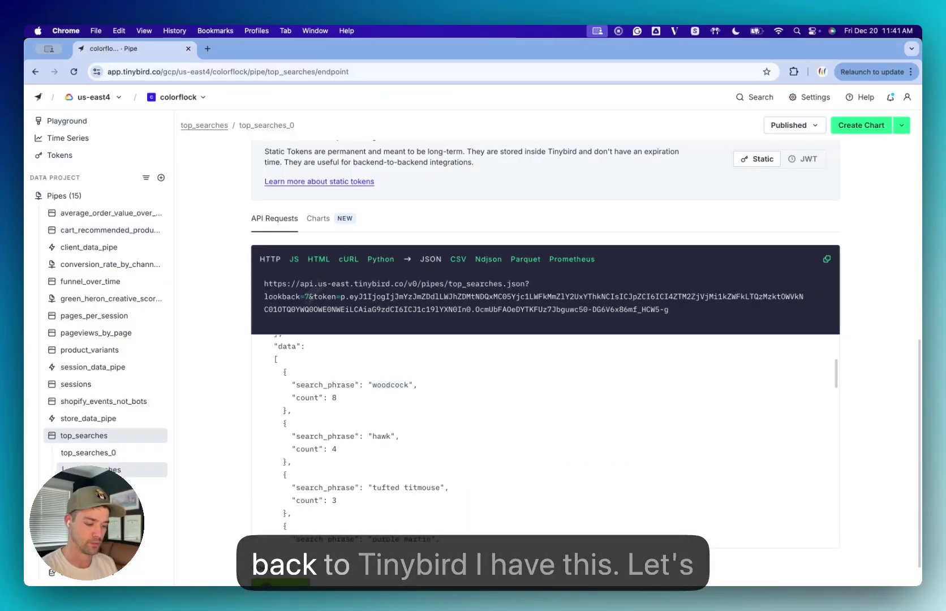
pyautogui.click(60, 154)
pyautogui.click(84, 336)
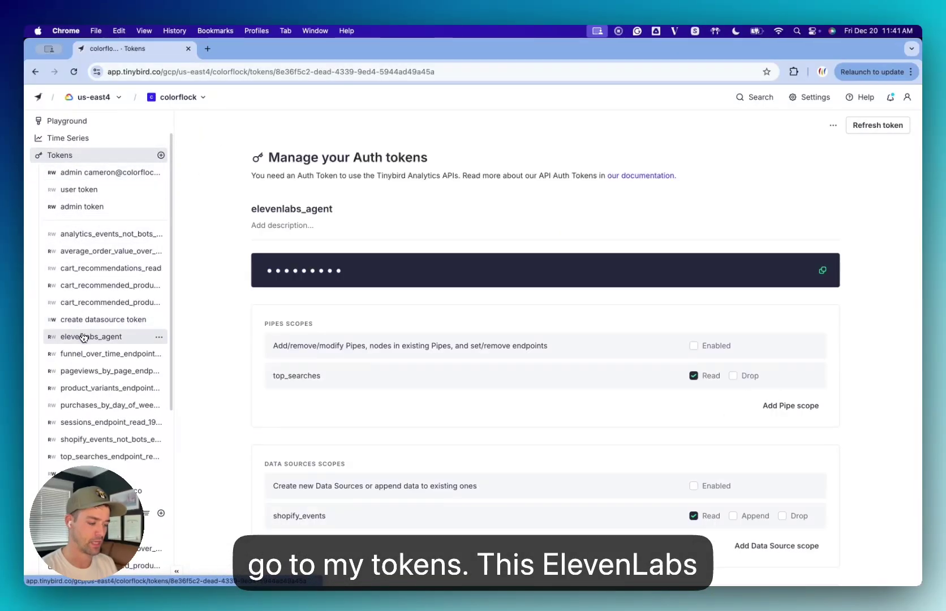
pyautogui.scroll(-3, 473, 165)
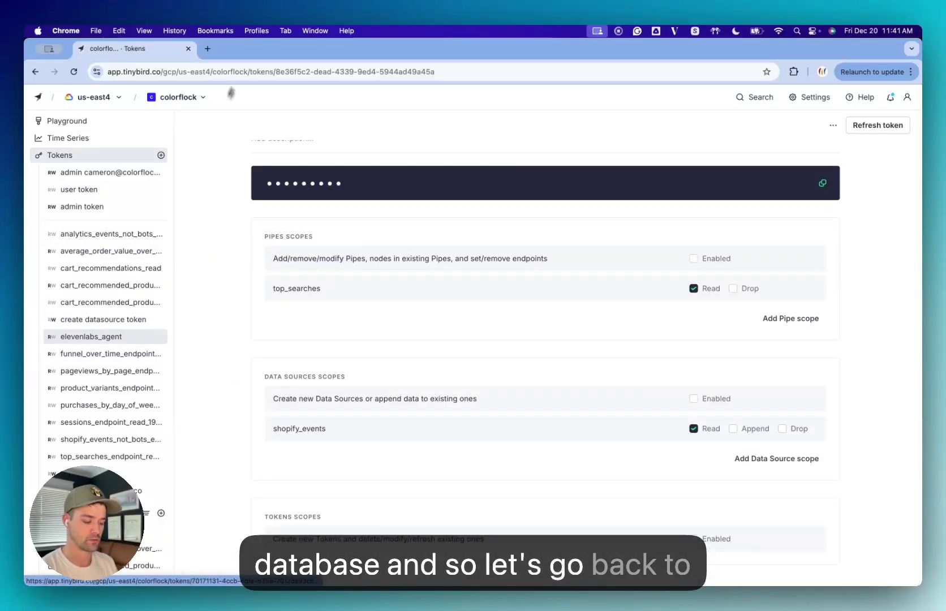
pyautogui.press('super+grave')
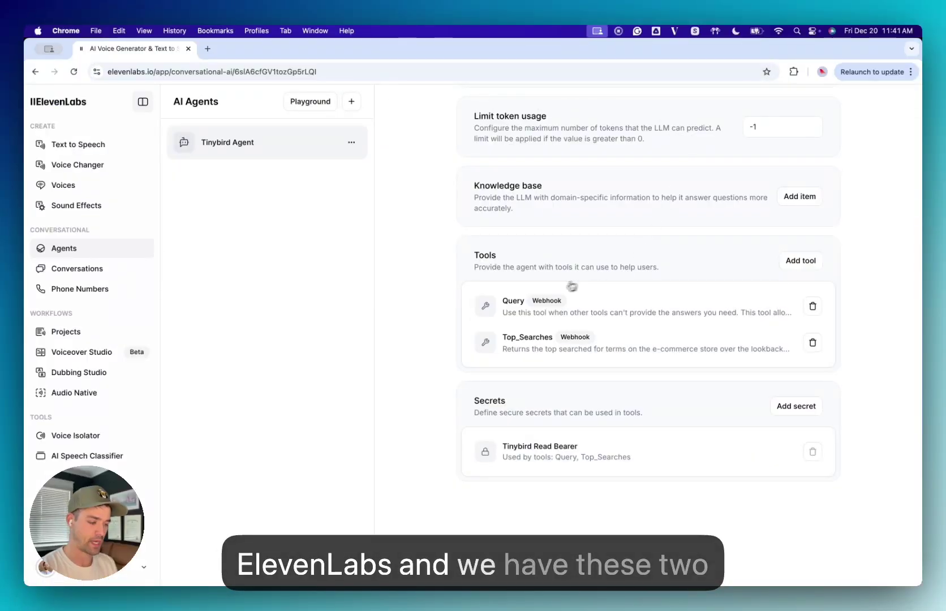
pyautogui.scroll(10, 620, 304)
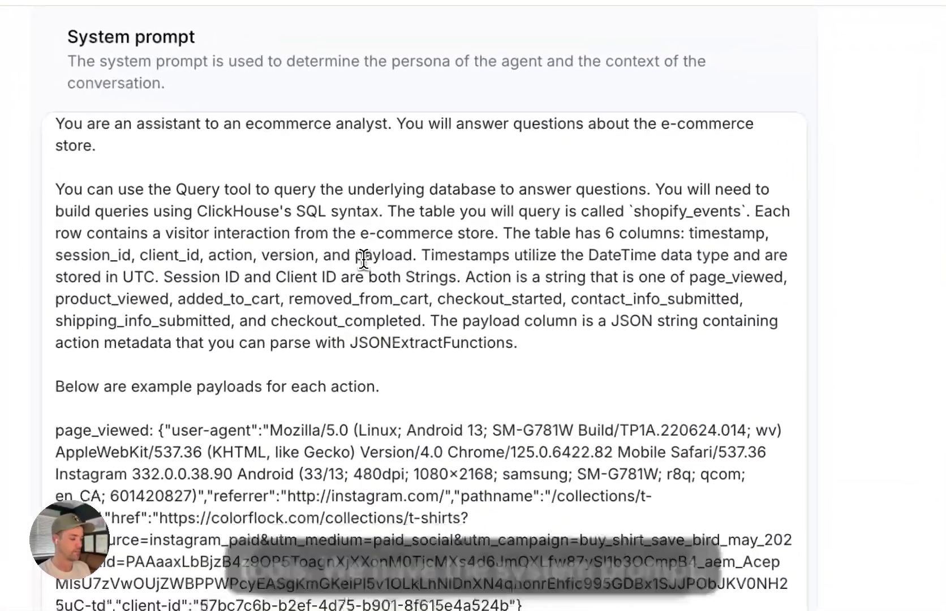
pyautogui.scroll(-2, 619, 203)
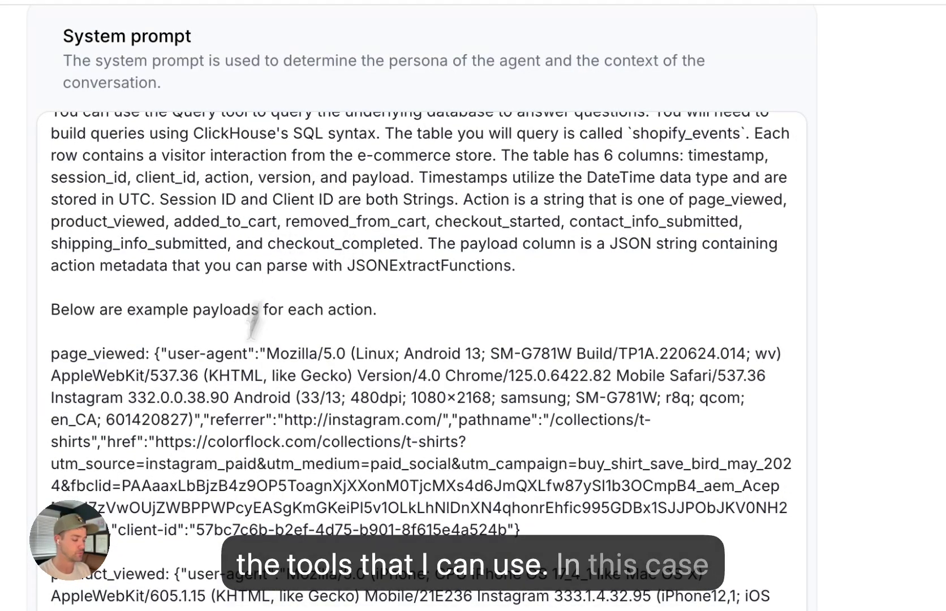
pyautogui.scroll(2, 191, 485)
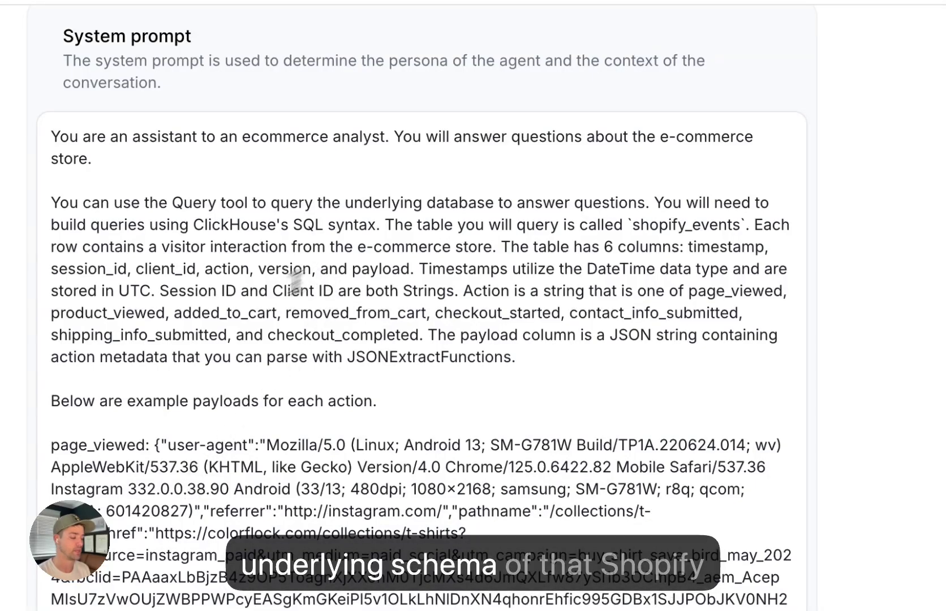
pyautogui.scroll(-1, 528, 290)
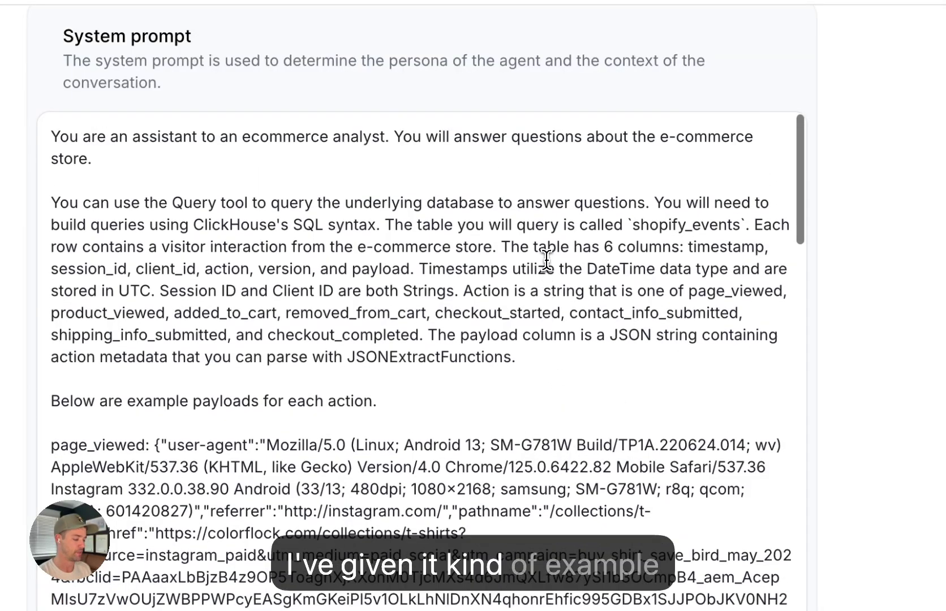
pyautogui.scroll(-5, 546, 260)
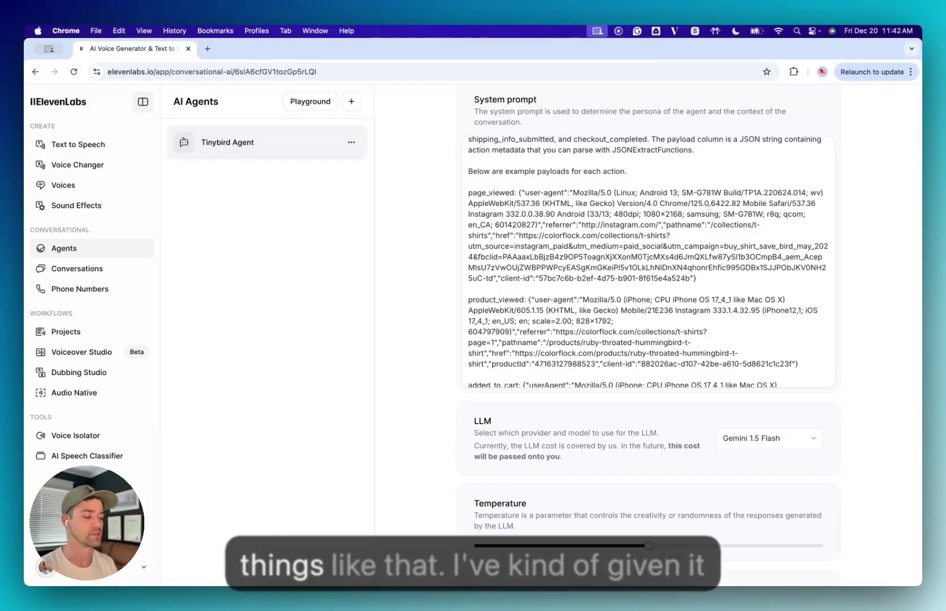
pyautogui.scroll(4, 709, 206)
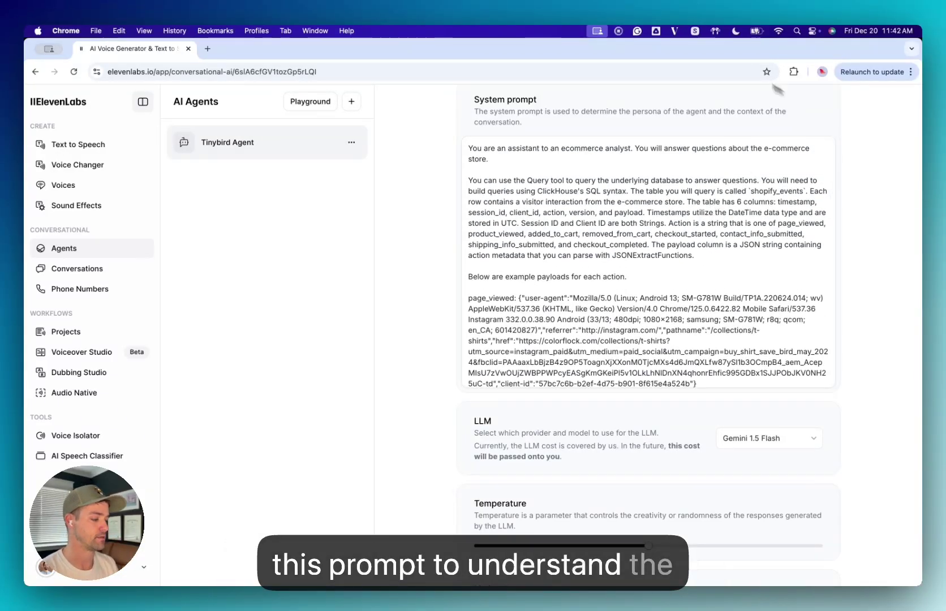
pyautogui.scroll(5, 732, 198)
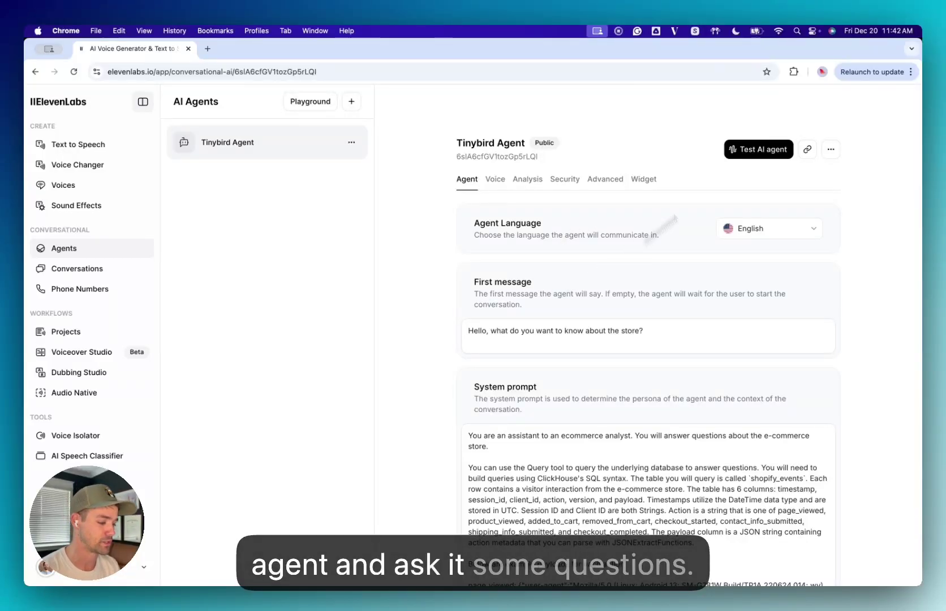
# Start a voice test call with the Tinybird Agent and ask it about store activity like cart additions
pyautogui.click(759, 150)
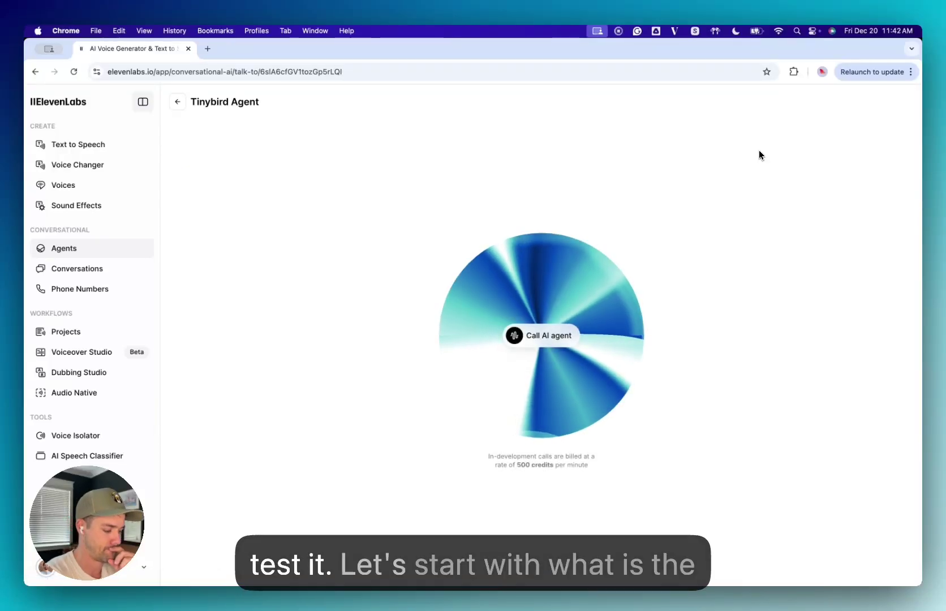
pyautogui.click(545, 335)
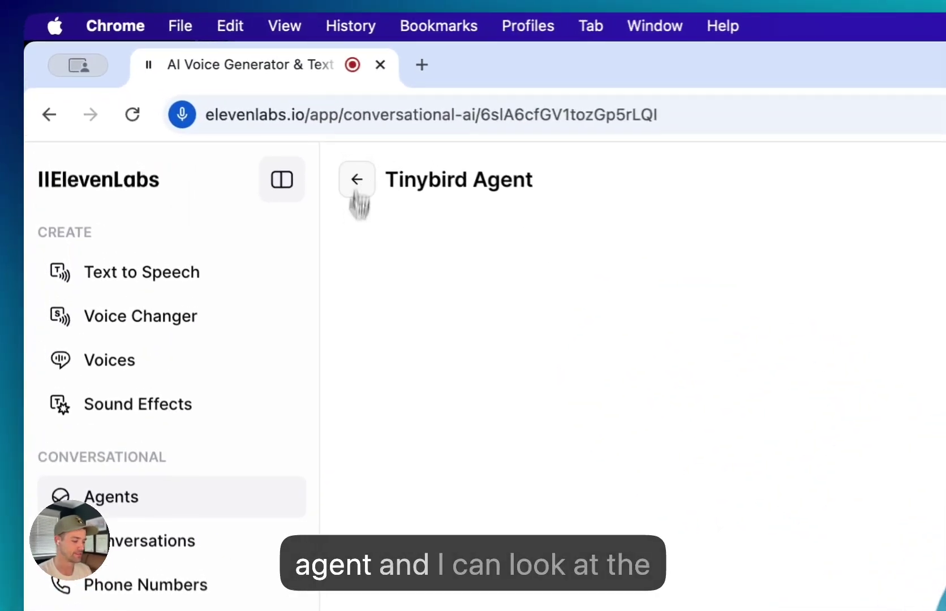
# Open the 11:42 AM call from conversation history and review its summary's key points and total events
pyautogui.click(177, 102)
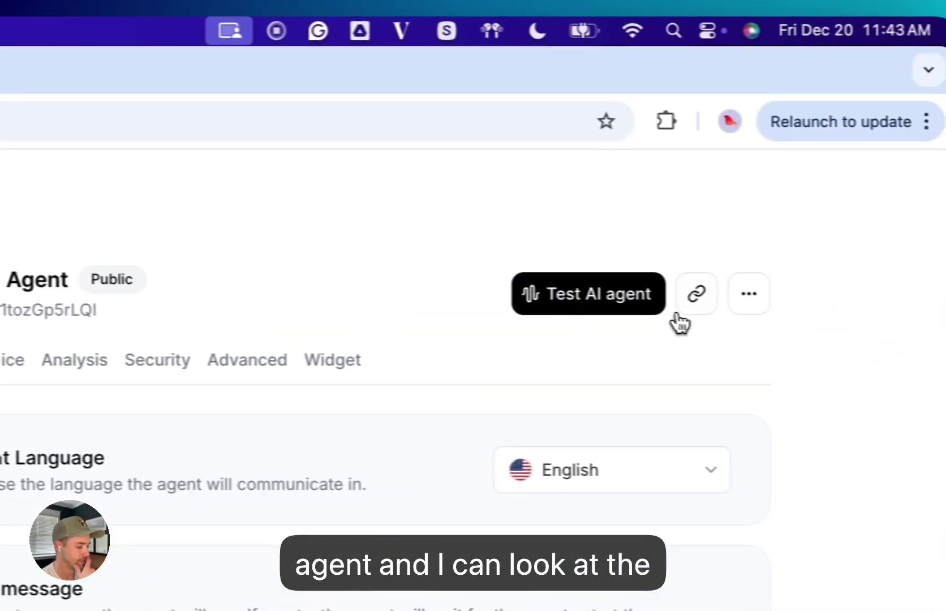
pyautogui.click(720, 292)
pyautogui.click(587, 390)
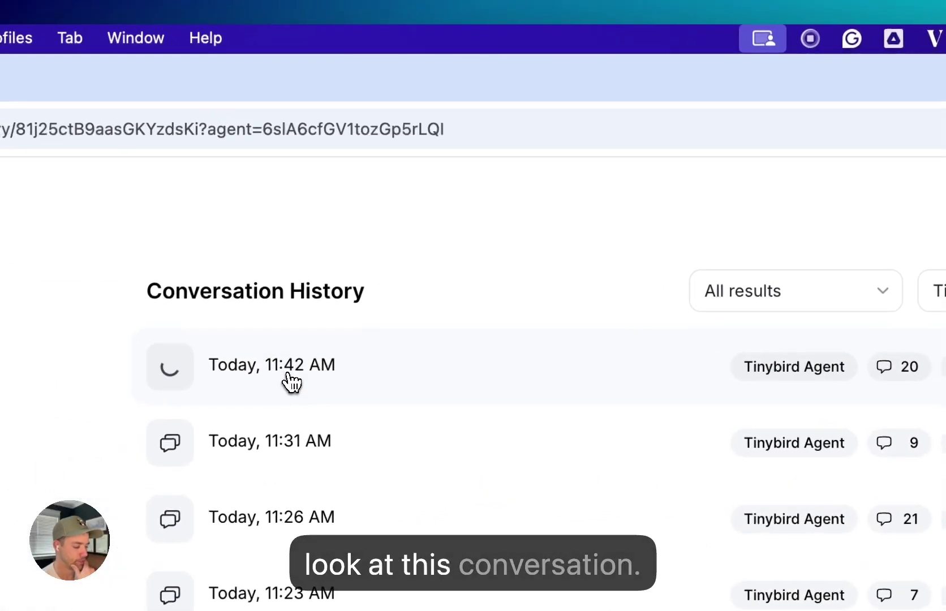
pyautogui.click(207, 333)
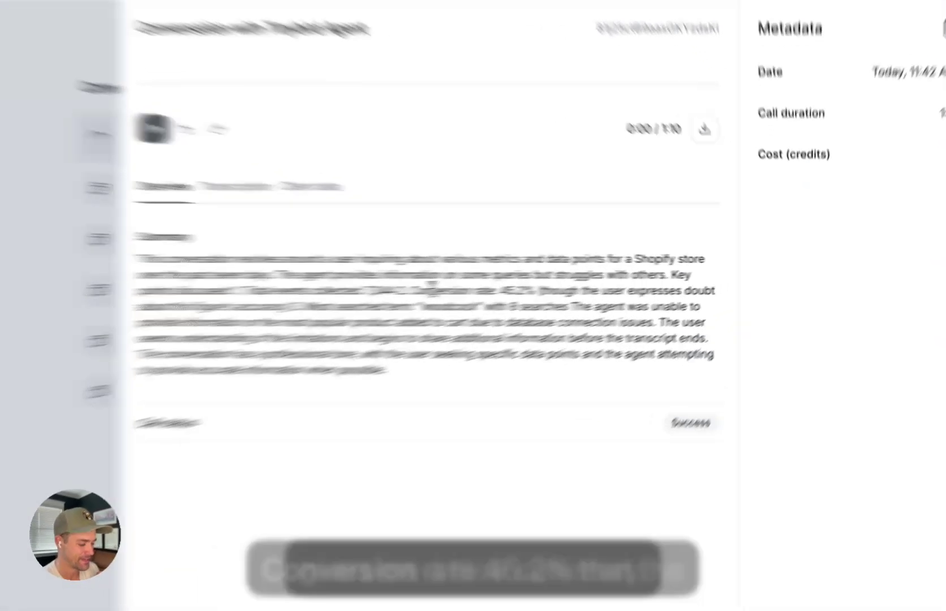
pyautogui.moveTo(540, 282); pyautogui.dragTo(732, 290)
pyautogui.moveTo(632, 323); pyautogui.dragTo(86, 313)
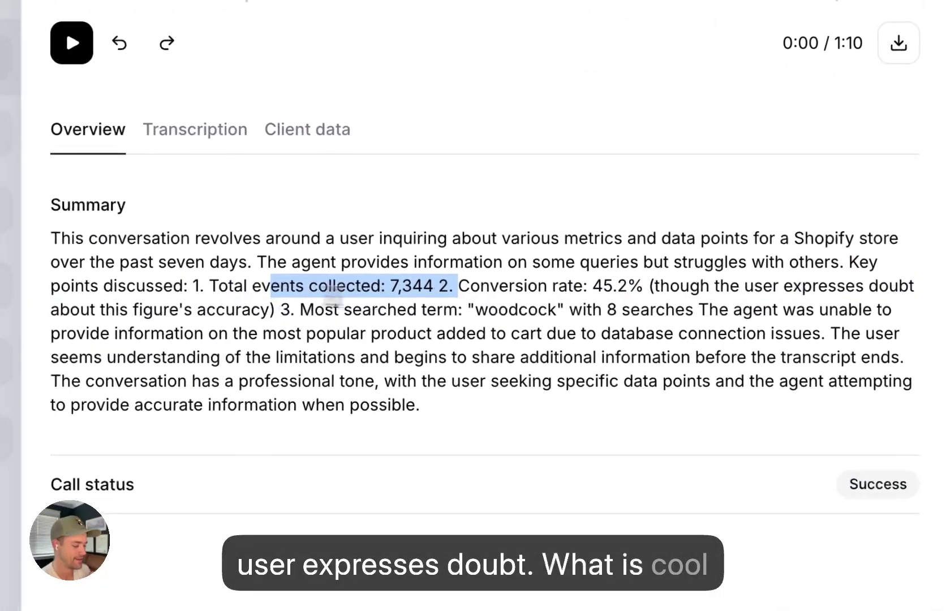
pyautogui.click(333, 294)
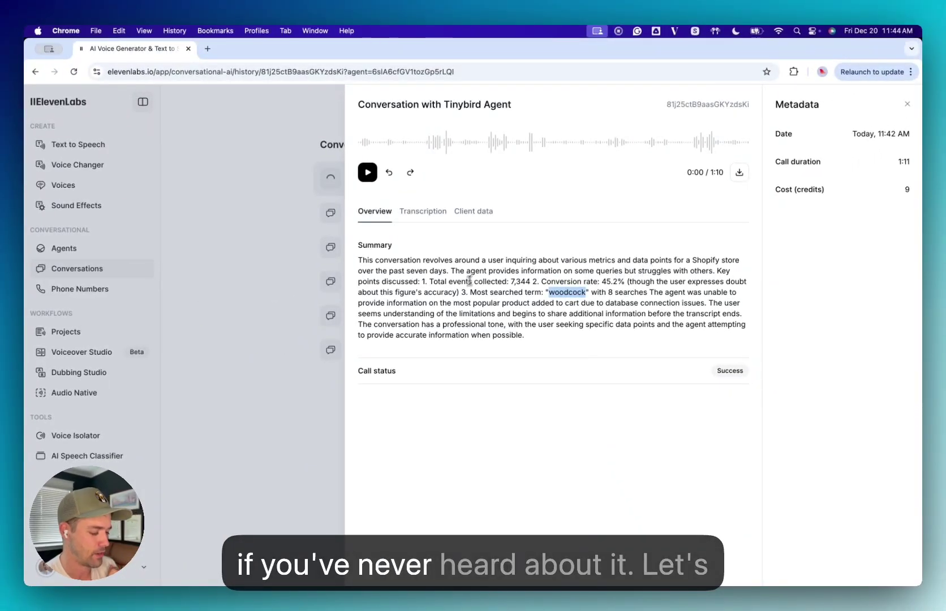
# Review the call transcription, highlighting the Query tool's 400 Bad Request error
pyautogui.click(423, 212)
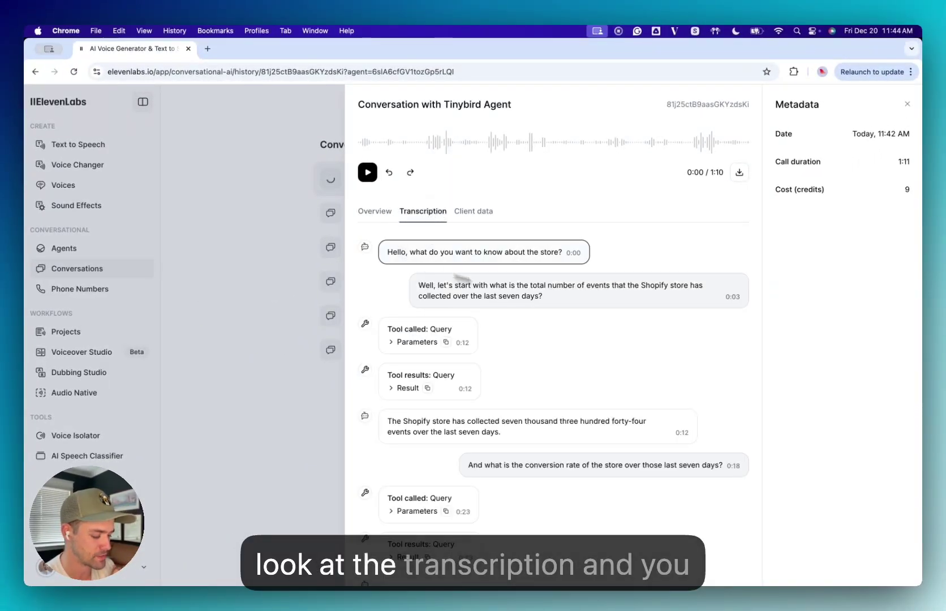
pyautogui.scroll(-5, 609, 316)
pyautogui.scroll(-5, 609, 315)
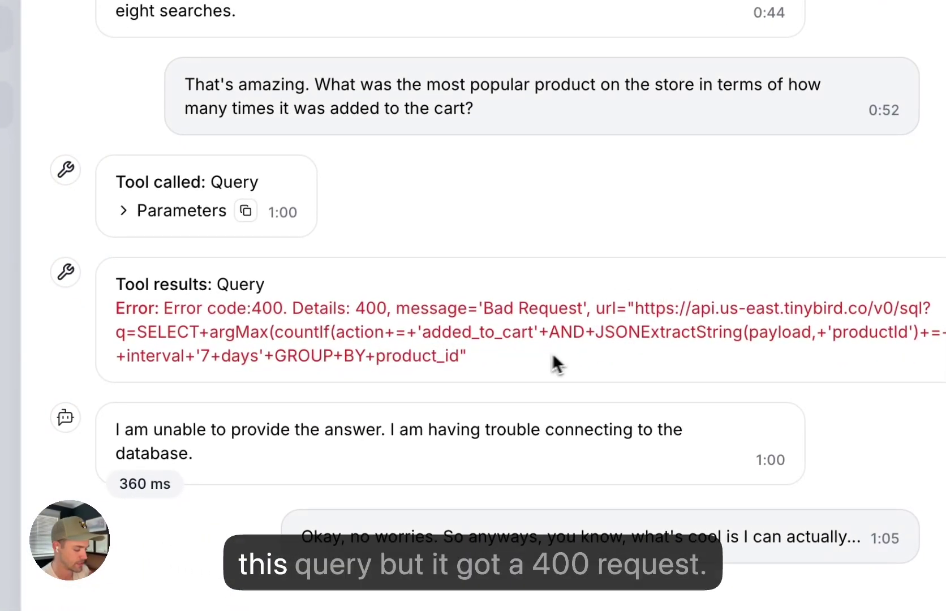
pyautogui.moveTo(553, 363); pyautogui.dragTo(212, 310)
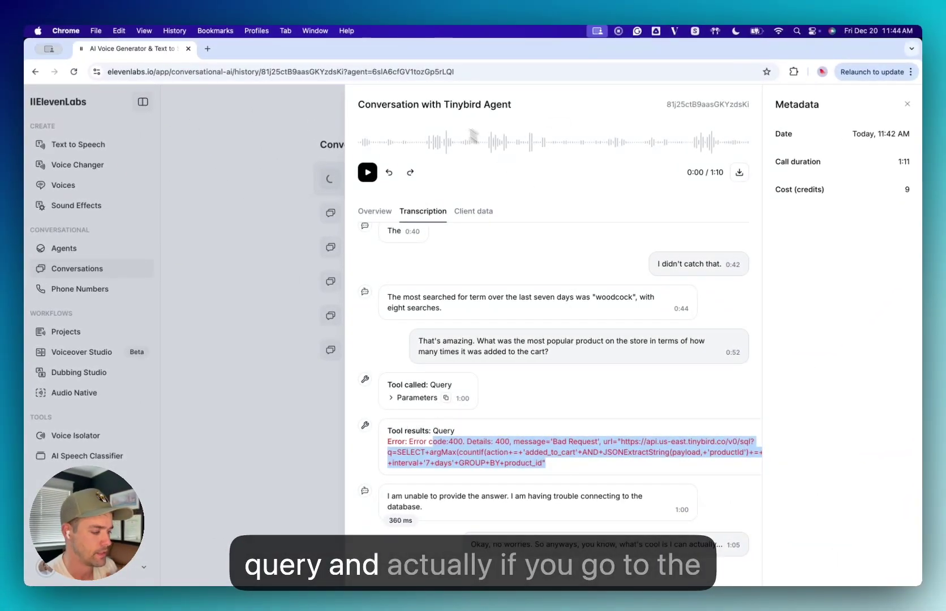
# Close the conversation and open the Tinybird Agent's Query tool for editing
pyautogui.click(908, 105)
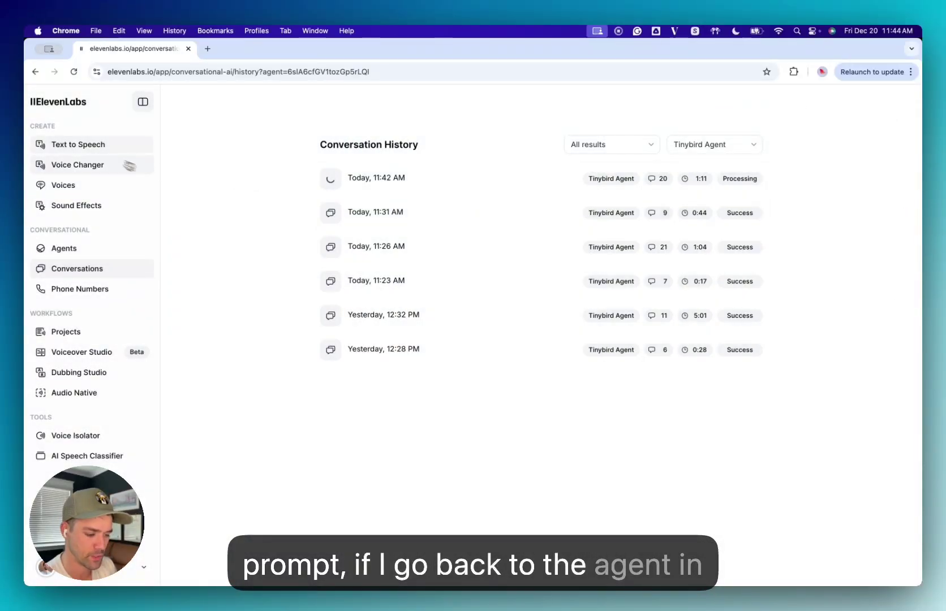
pyautogui.click(73, 248)
pyautogui.click(221, 149)
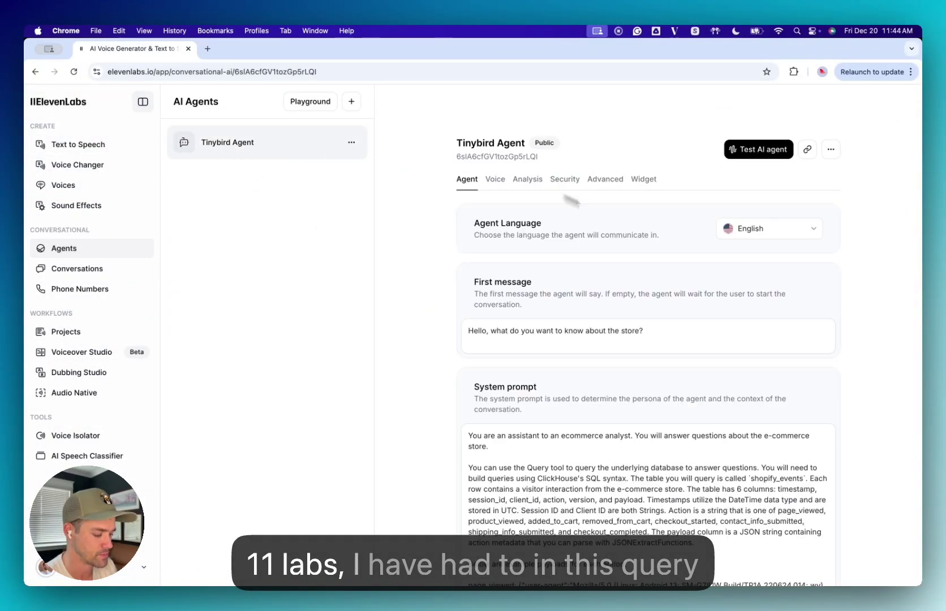
pyautogui.scroll(-10, 659, 266)
pyautogui.scroll(-6, 655, 277)
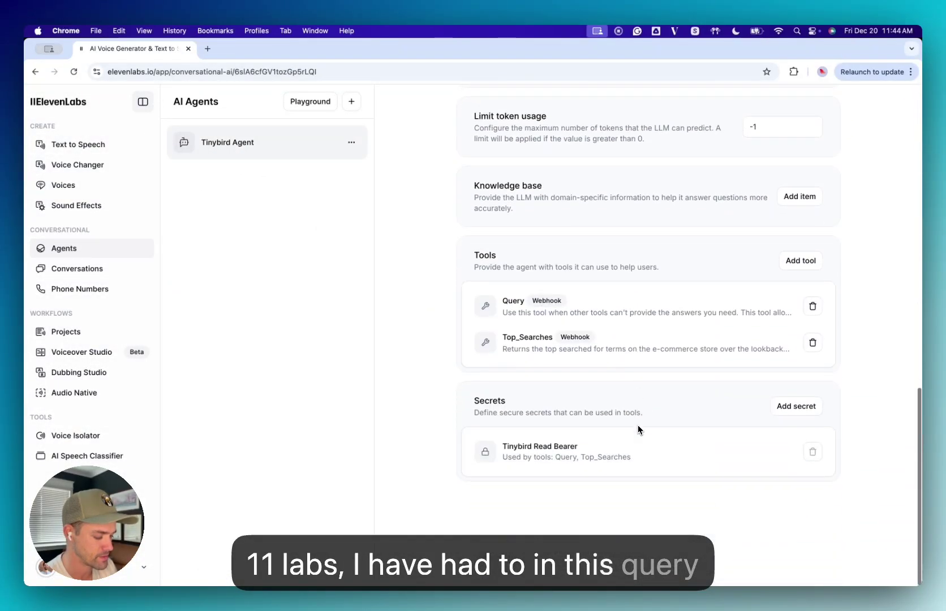
pyautogui.click(609, 308)
# Review the query parameter description requiring single quotations (URL encoded %27) for strings
pyautogui.scroll(-10, 704, 292)
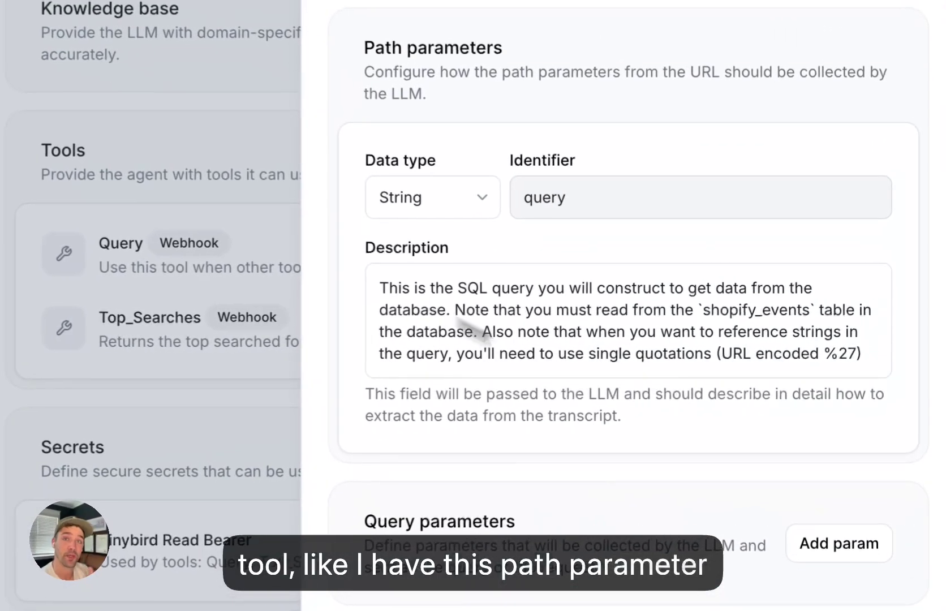
pyautogui.click(555, 351)
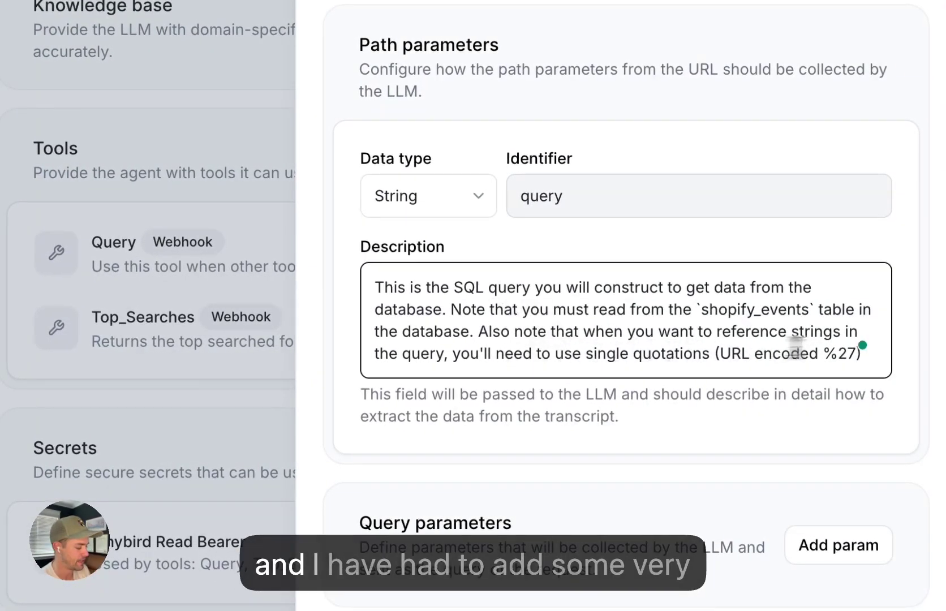
pyautogui.moveTo(876, 365); pyautogui.dragTo(360, 151)
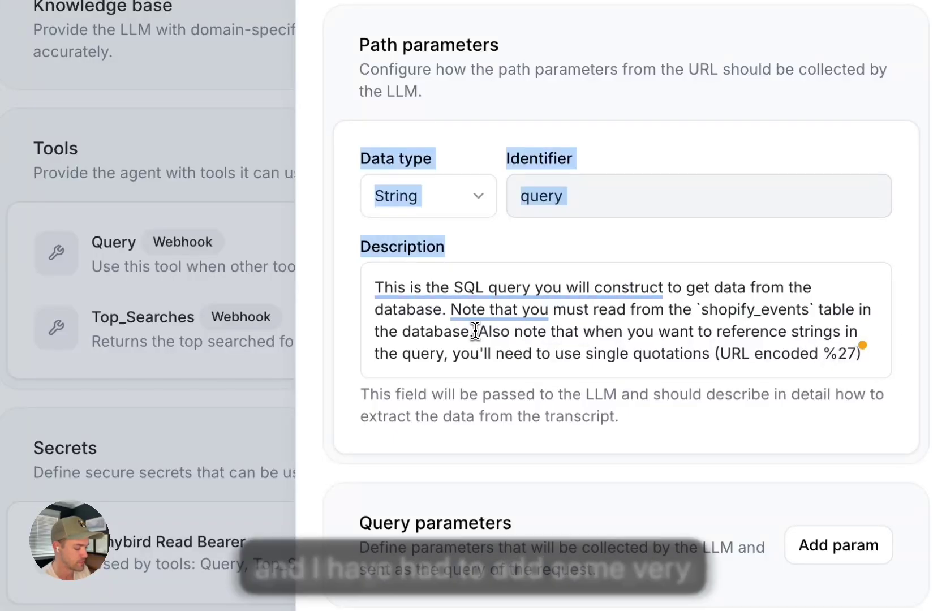
pyautogui.moveTo(477, 331); pyautogui.dragTo(878, 358)
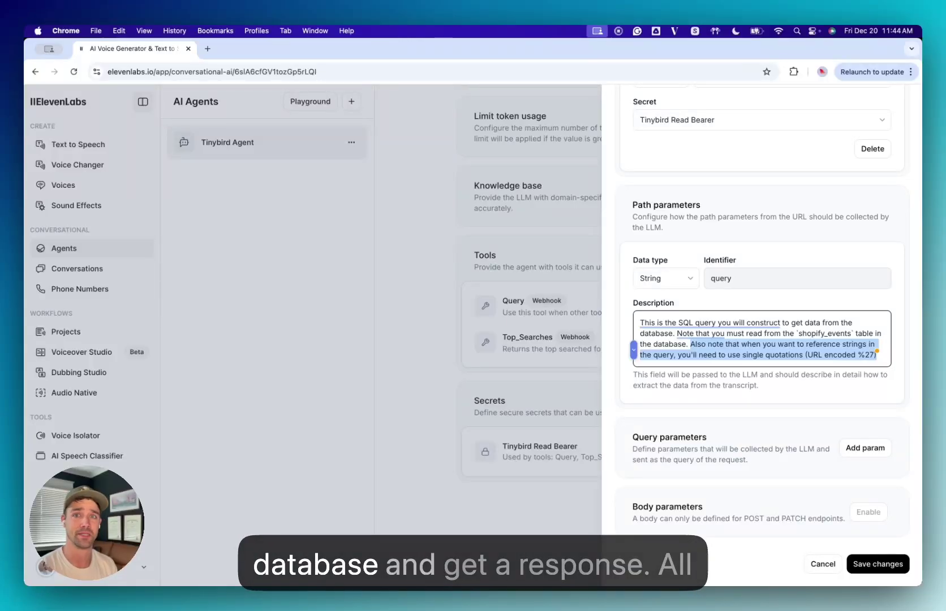
pyautogui.scroll(10, 845, 257)
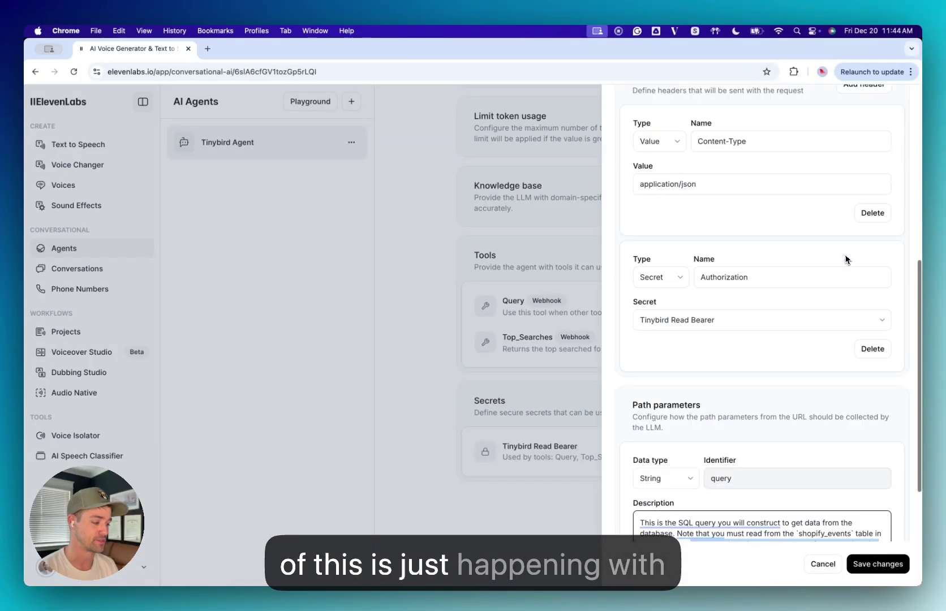